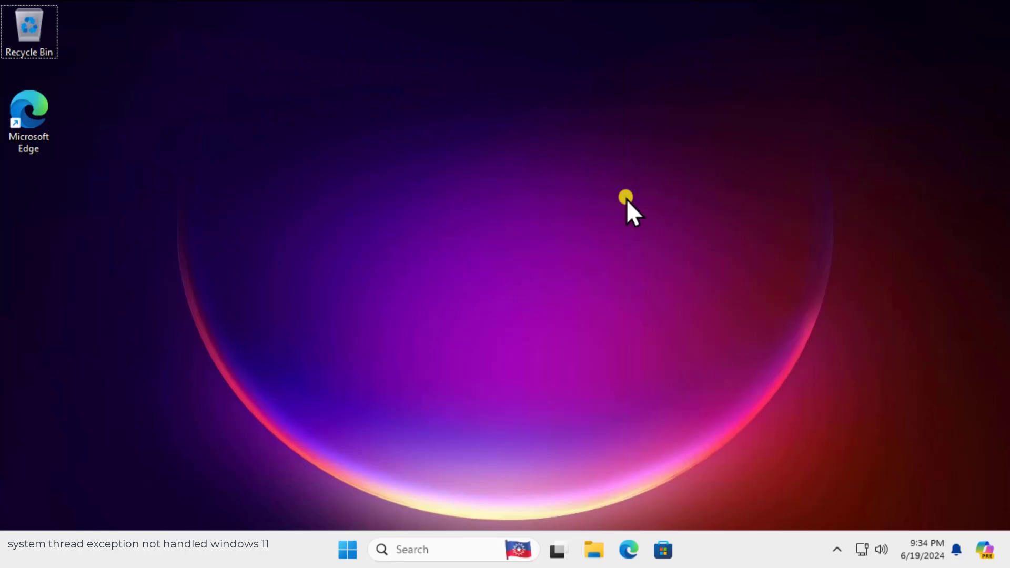
Step: Sign out of the current Windows account from the desktop
click(351, 551)
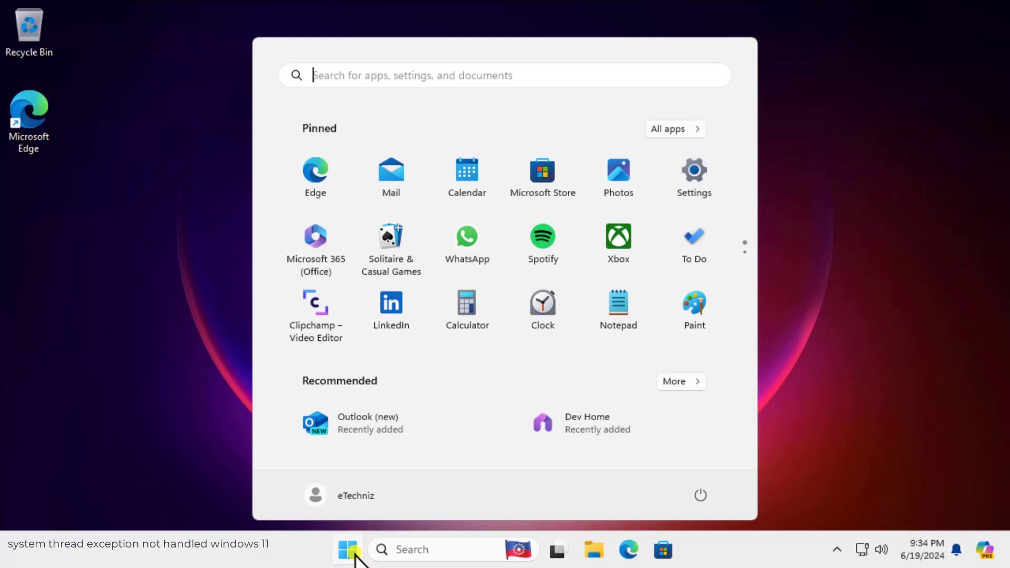
click(700, 494)
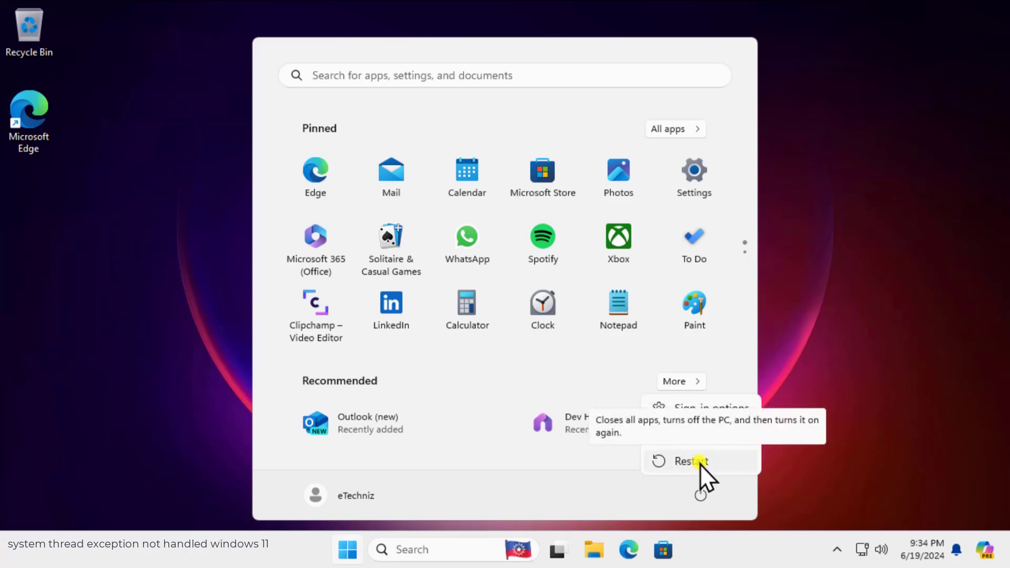
click(362, 502)
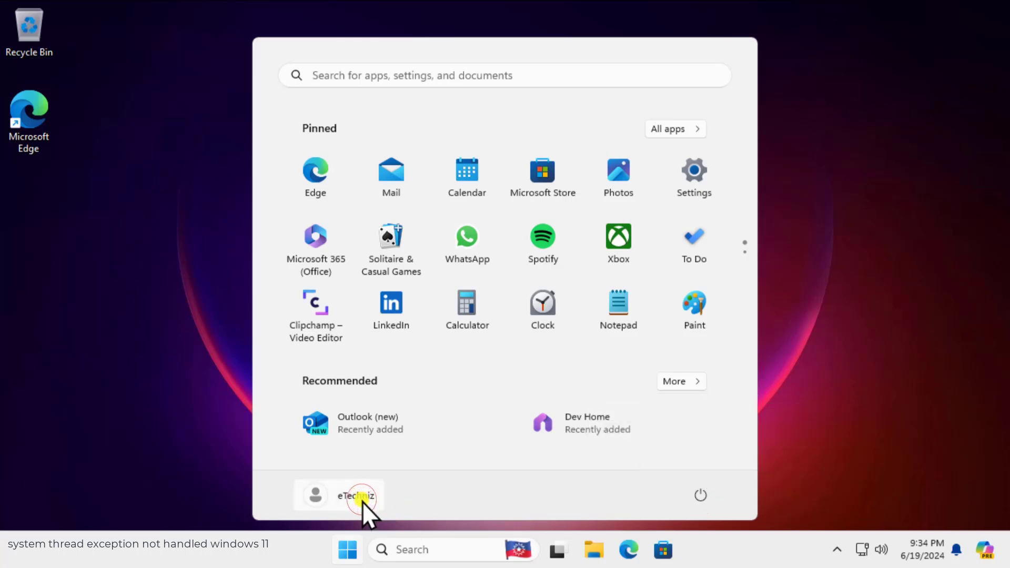
click(362, 502)
click(326, 442)
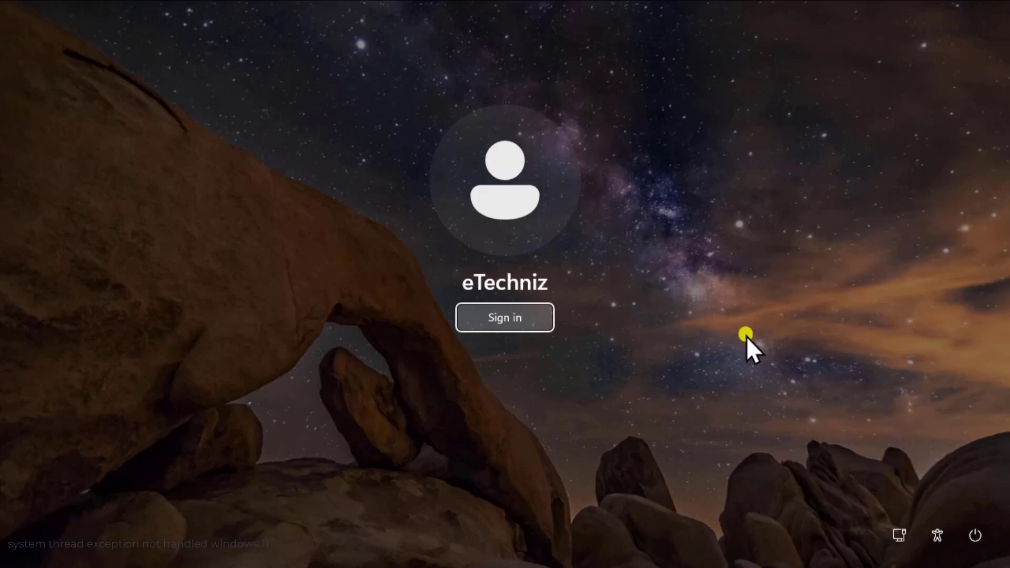
Step: Restart the PC from the sign-in screen into the recovery environment, accepting the possible loss of unsaved work
click(973, 532)
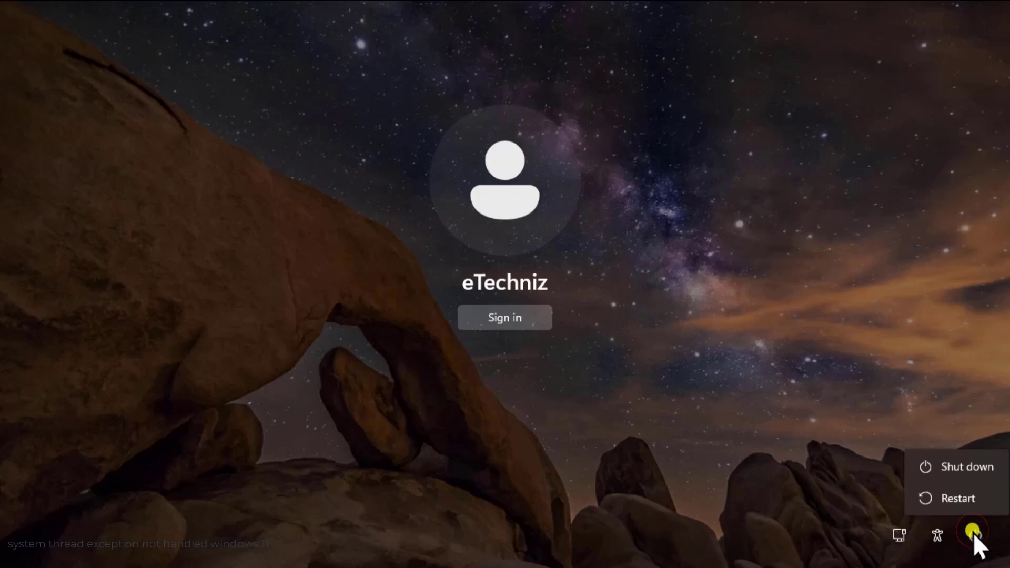
click(977, 497)
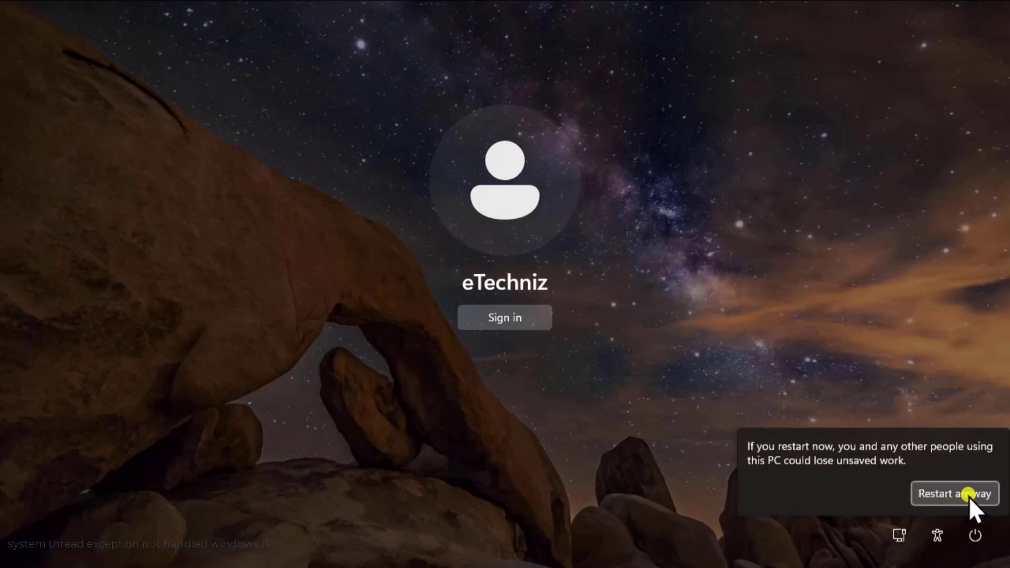
click(967, 497)
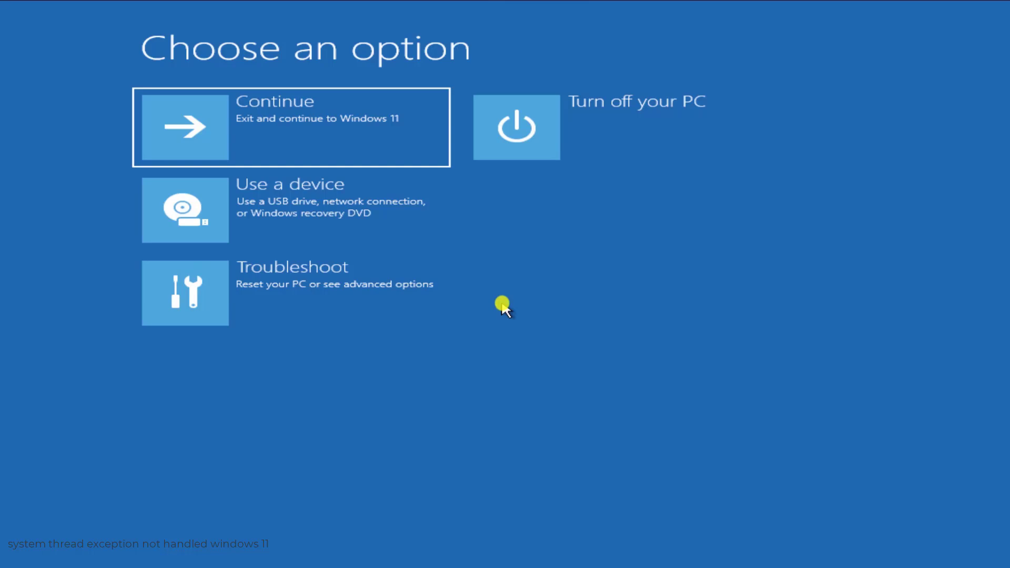
Step: Restart through the advanced troubleshooting Startup Settings and boot Windows with option 4, Enable Safe Mode
click(315, 289)
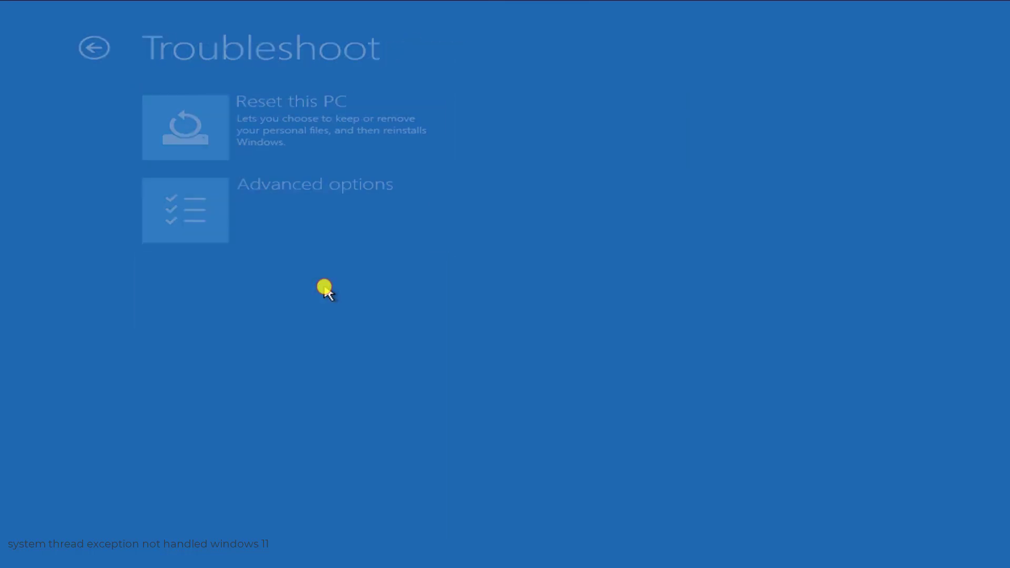
click(316, 207)
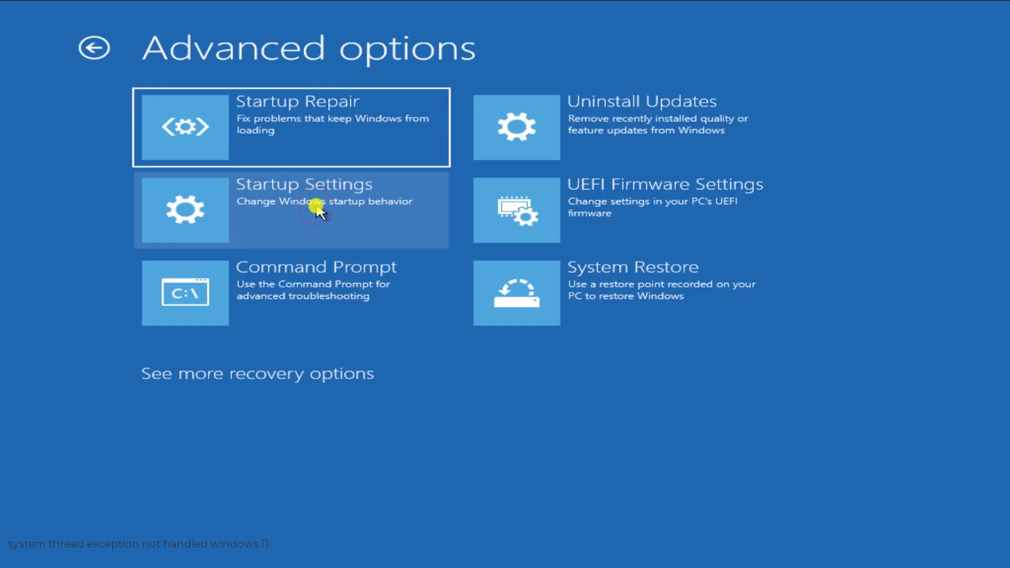
click(358, 199)
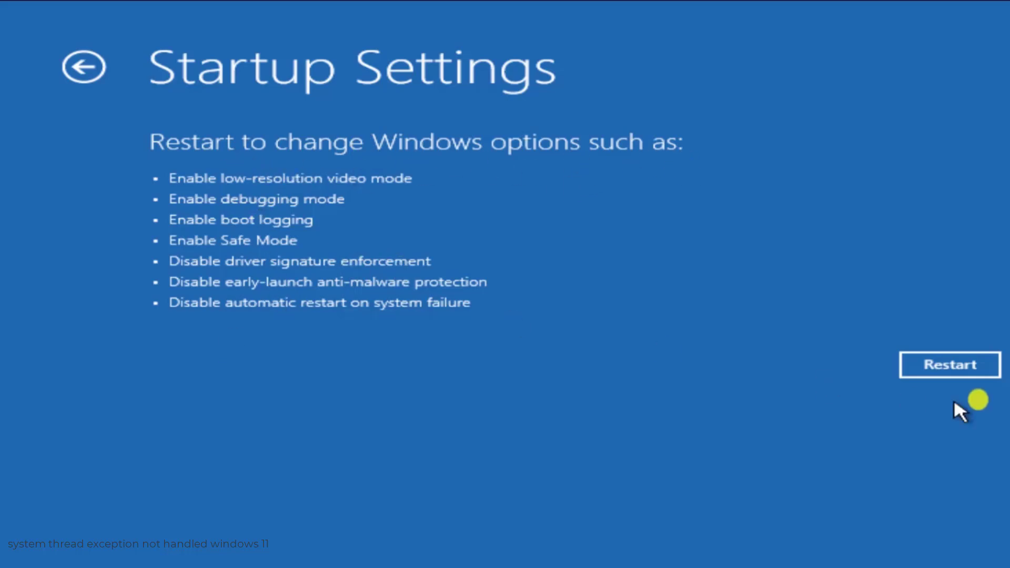
click(950, 366)
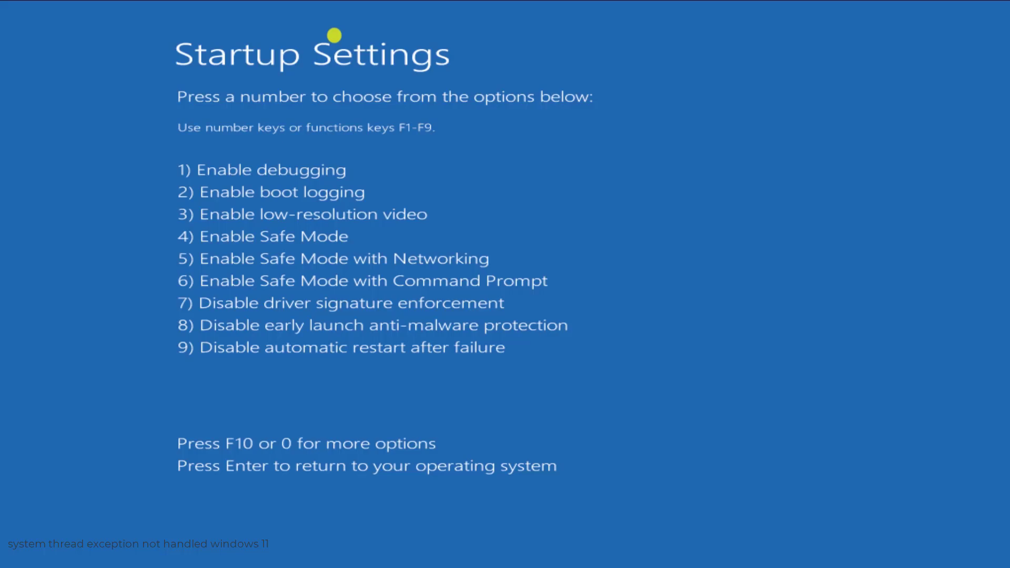
key(4)
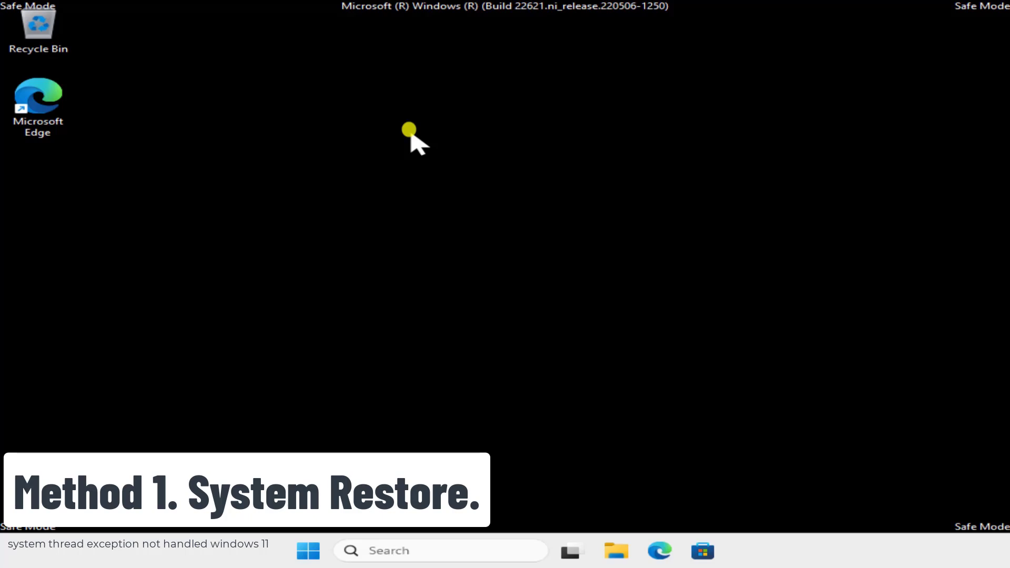
Step: Launch System Restore by running rstrui.exe and proceed to the list of restore points
right_click(307, 551)
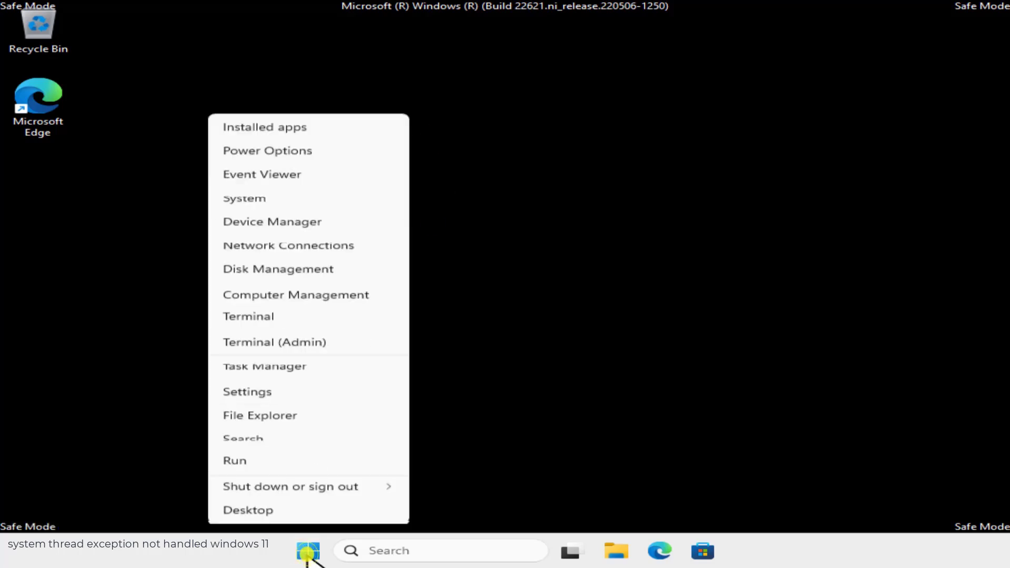
click(243, 461)
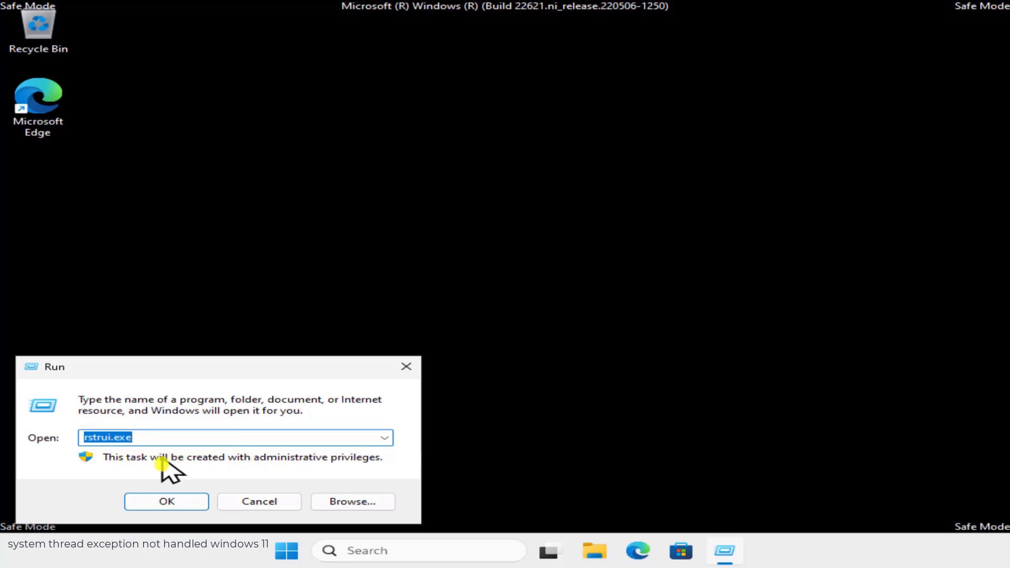
click(167, 501)
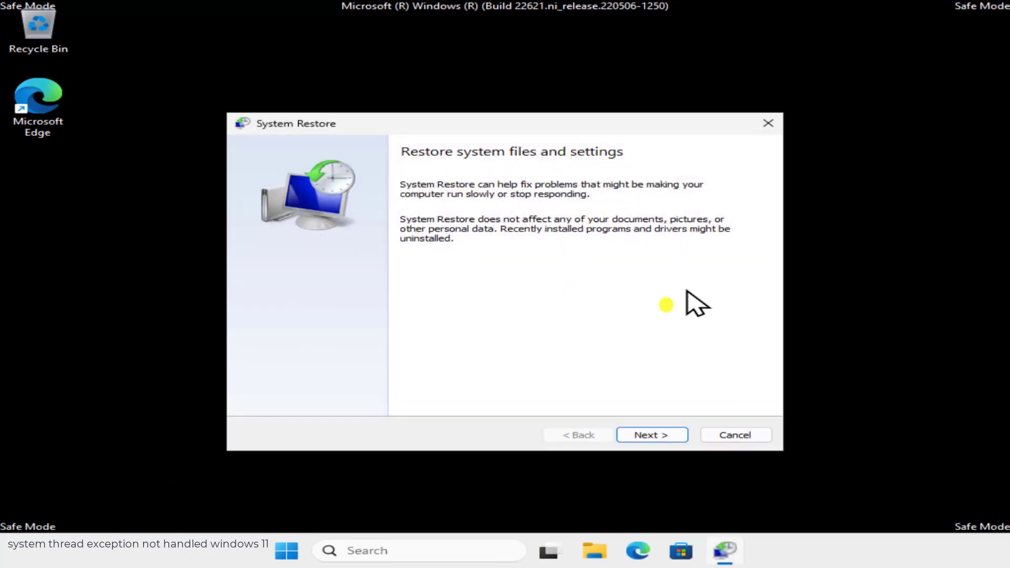
click(650, 437)
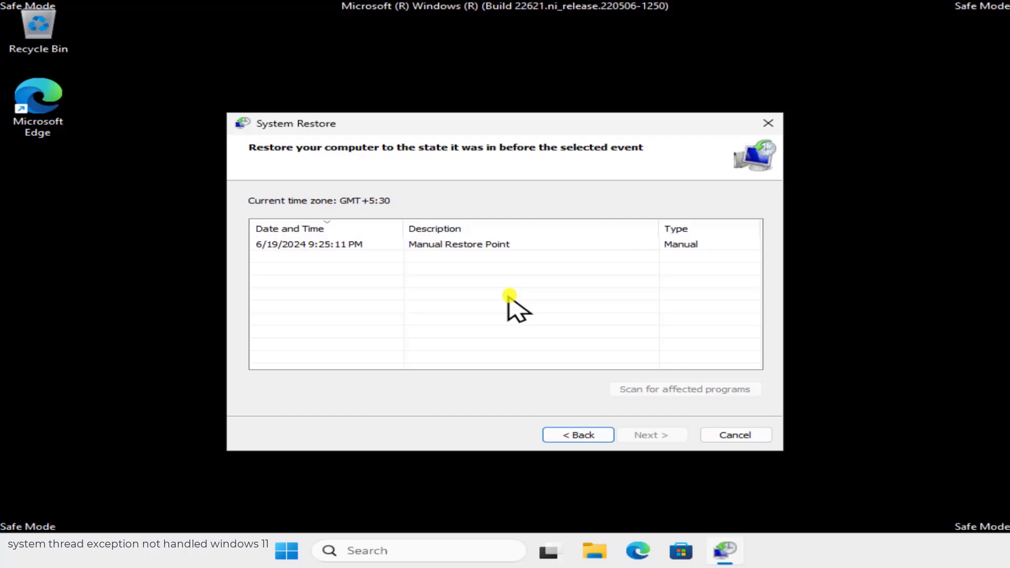
Step: Scan the Manual Restore Point for affected programs, then close System Restore without starting the restore
click(531, 244)
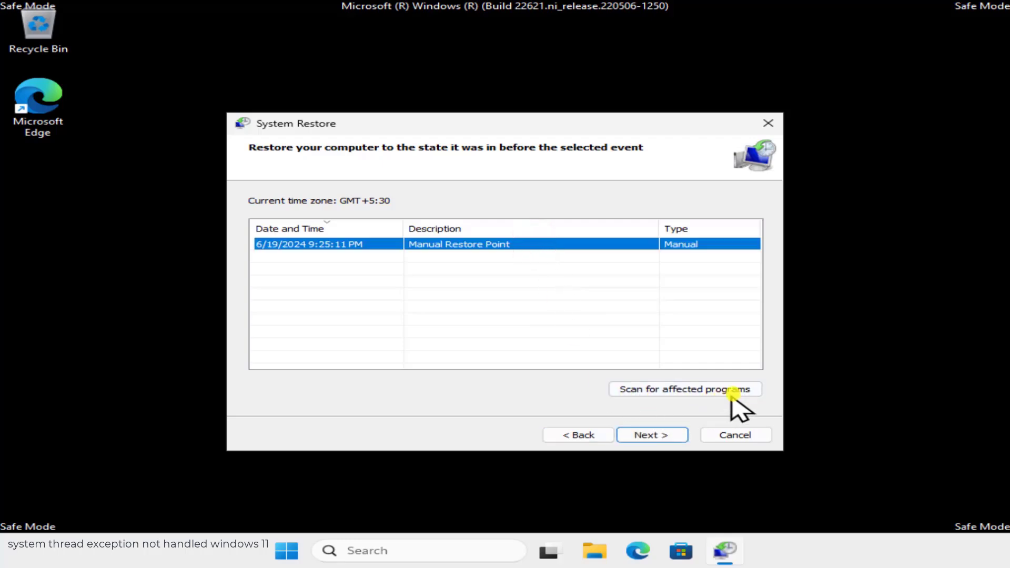
click(713, 388)
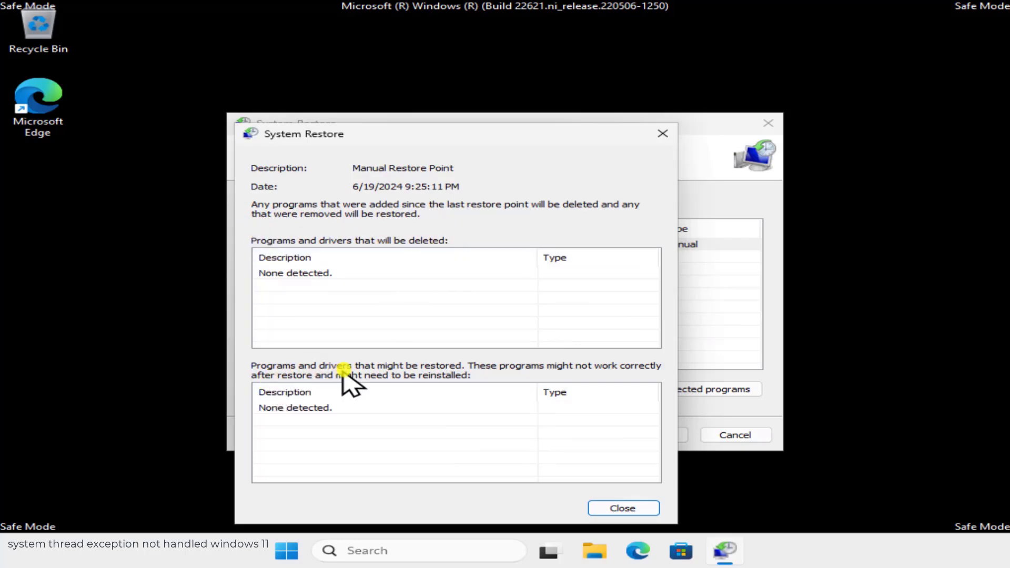
click(625, 508)
click(519, 245)
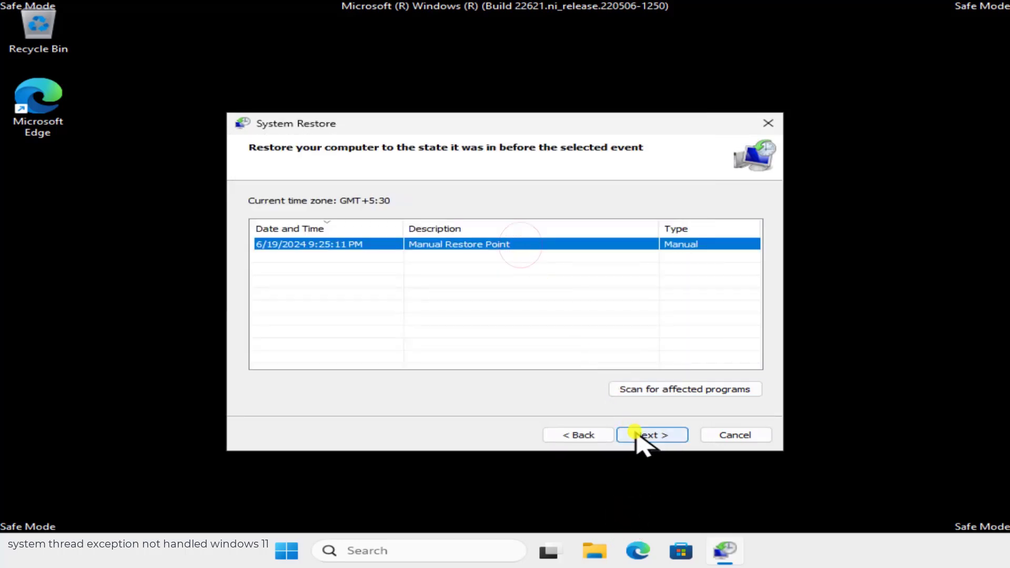
click(768, 123)
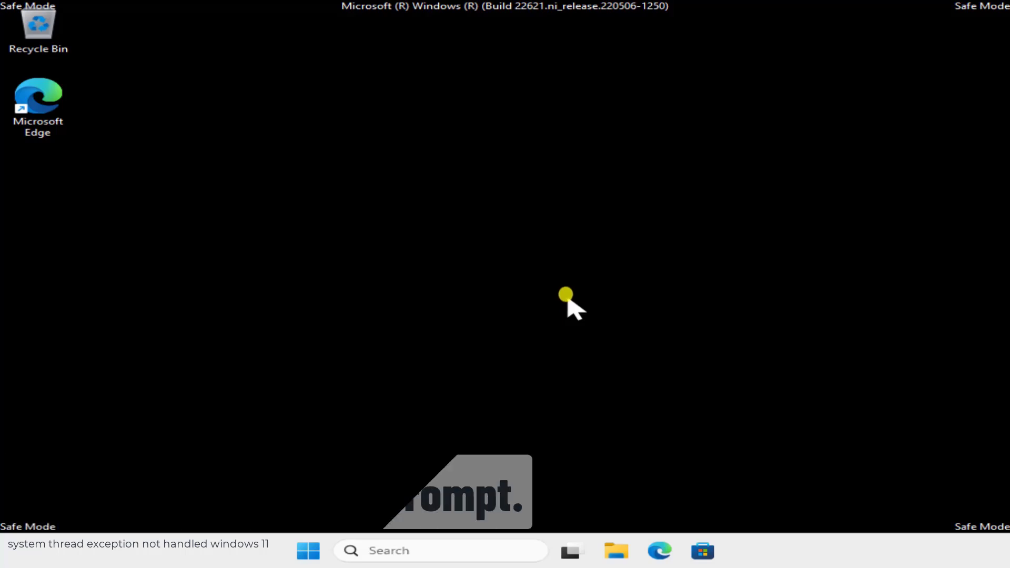
Step: Search for cmd and open Command Prompt as administrator
click(409, 550)
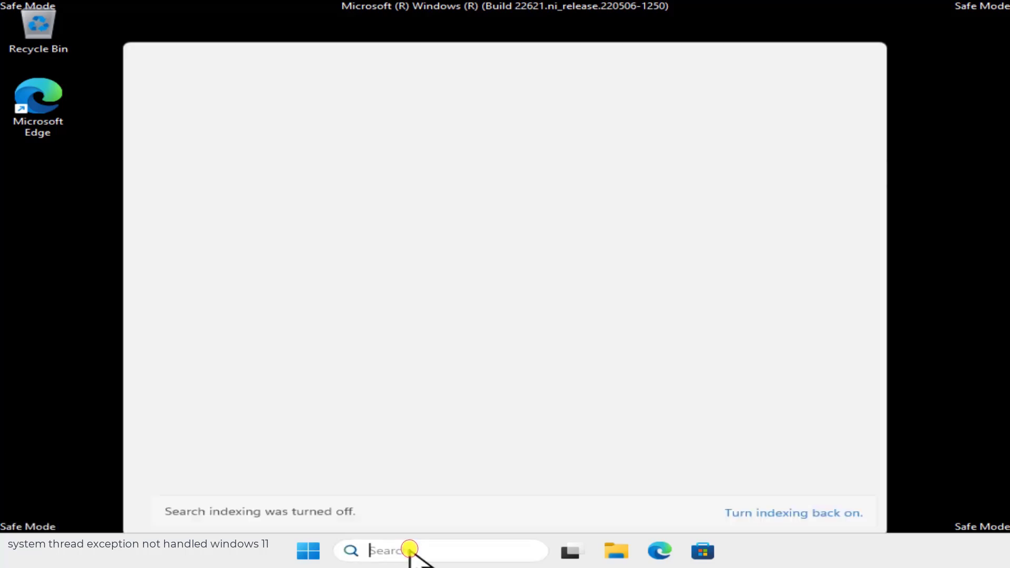
text(cmd)
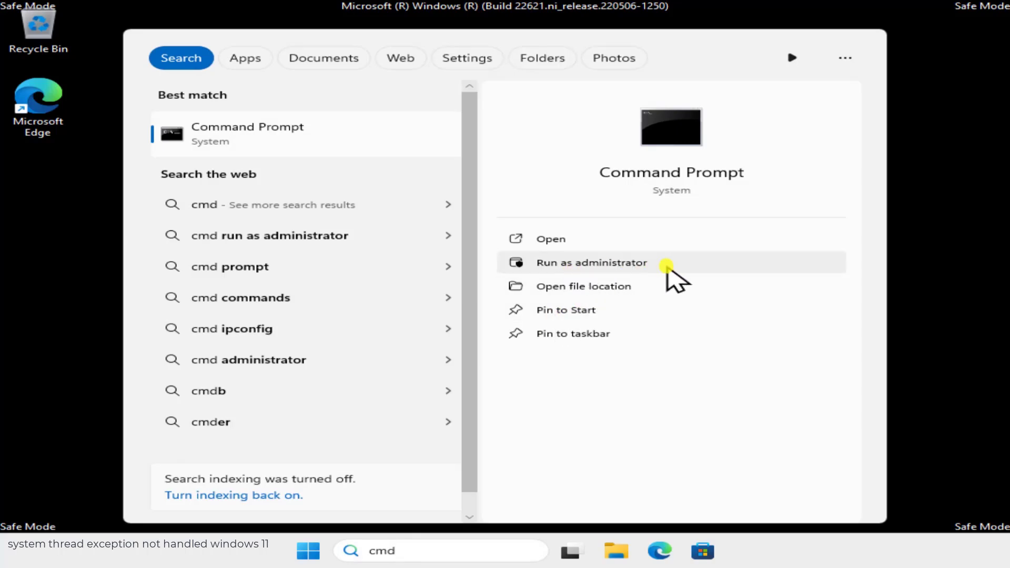
click(668, 269)
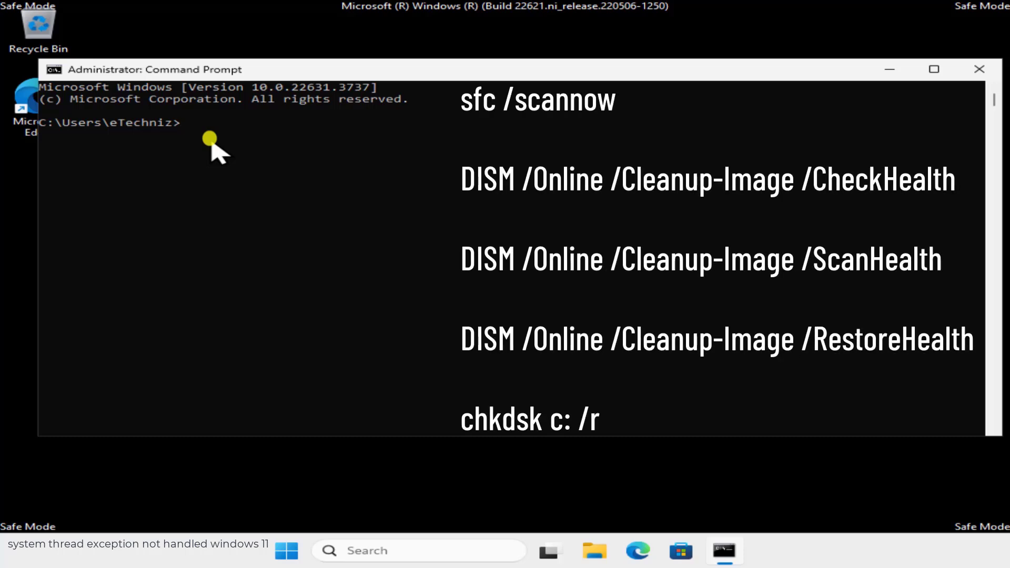
Step: Start a system file scan with sfc /scannow, then close the Command Prompt window
text(sfc /scannow)
key(Return)
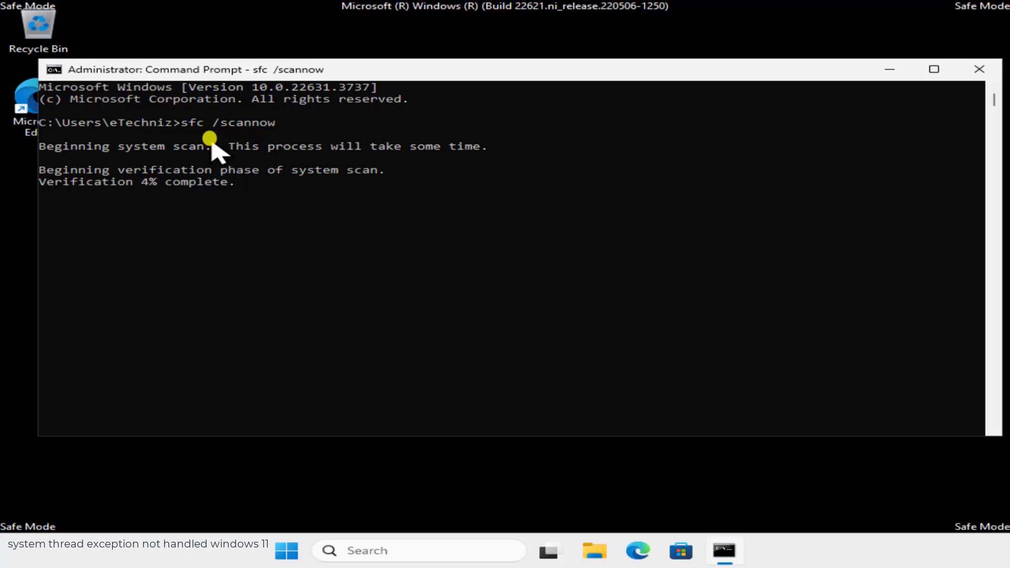
click(981, 68)
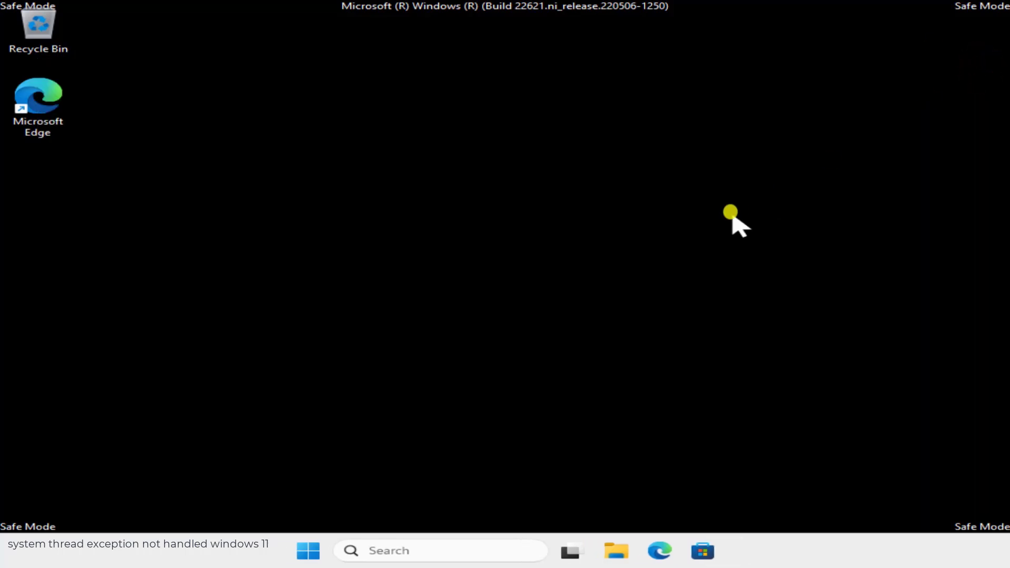
Step: Open Device Manager and expand the Display adapters category
right_click(305, 552)
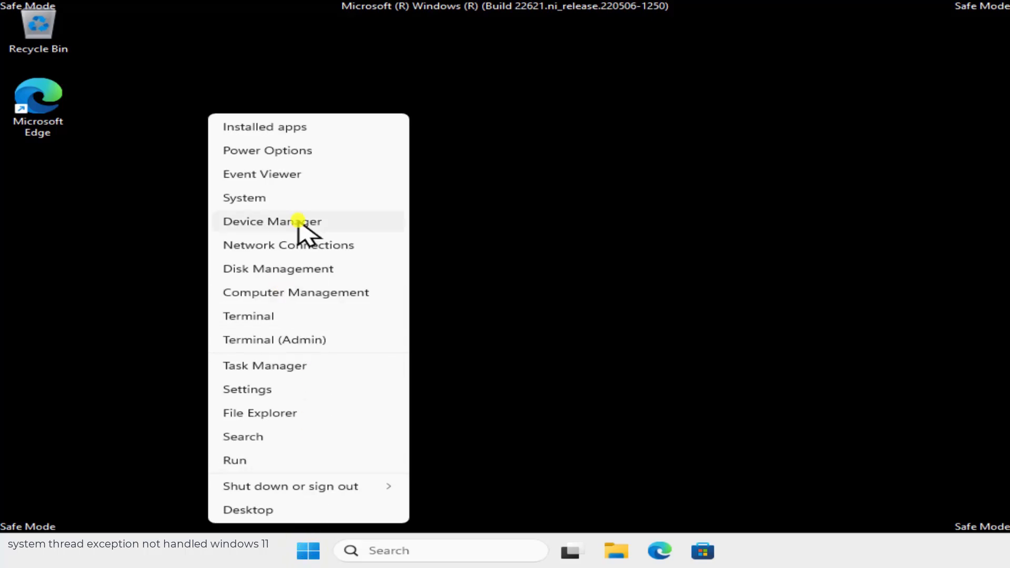
click(337, 221)
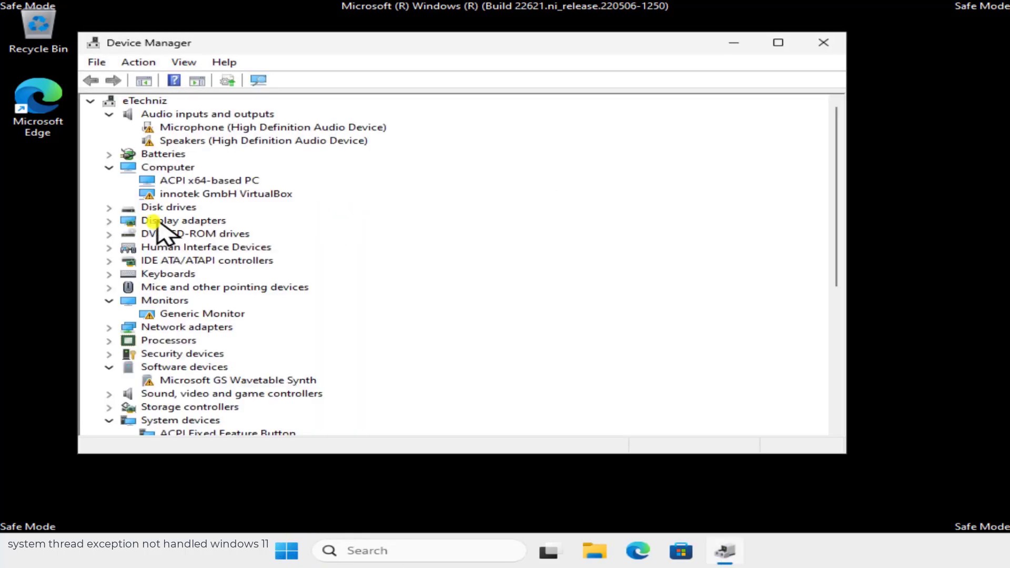
click(218, 221)
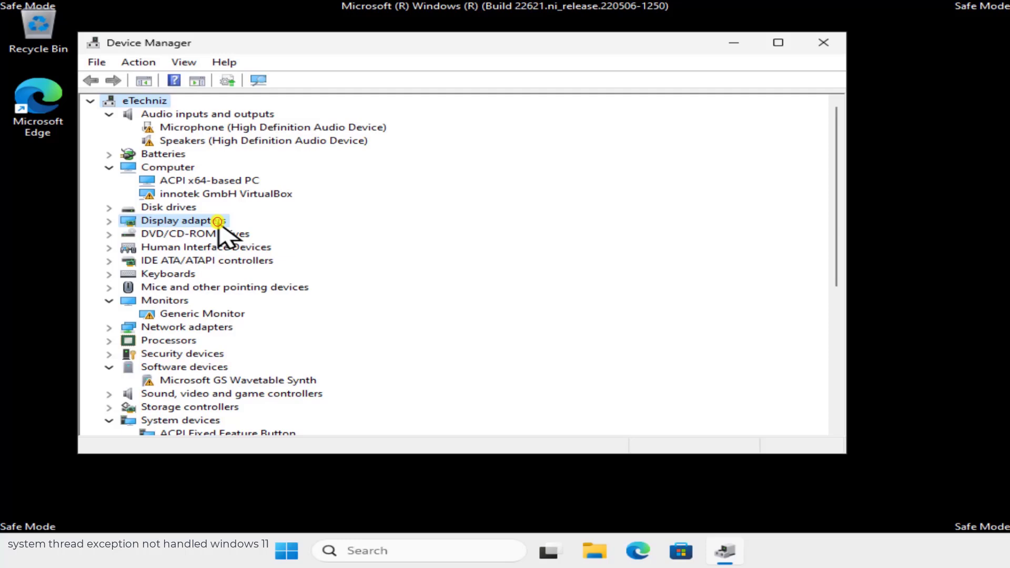
click(109, 221)
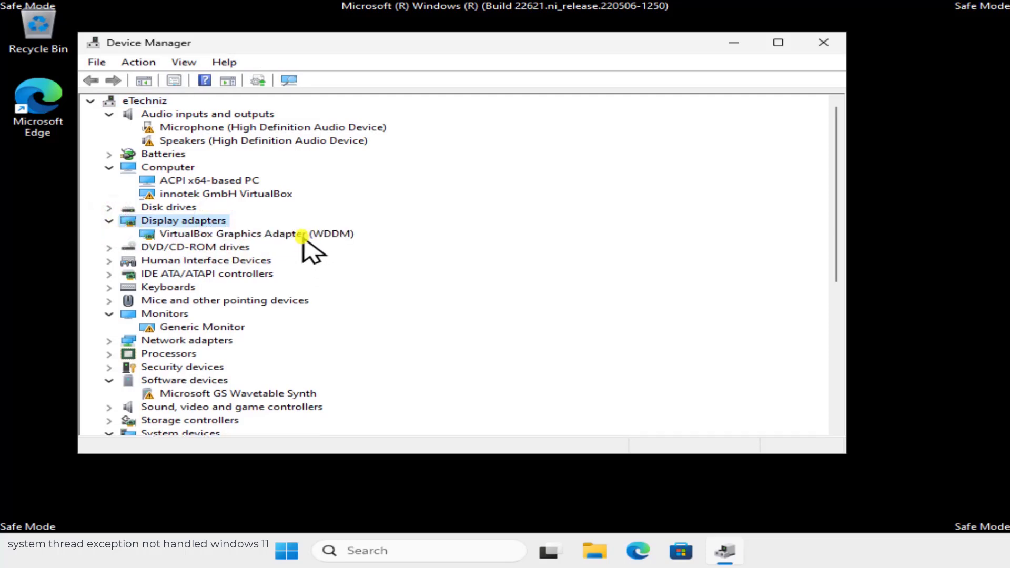
Step: Examine the driver properties of the VirtualBox Graphics Adapter (WDDM), then cancel the dialog and close Device Manager
click(287, 235)
right_click(288, 238)
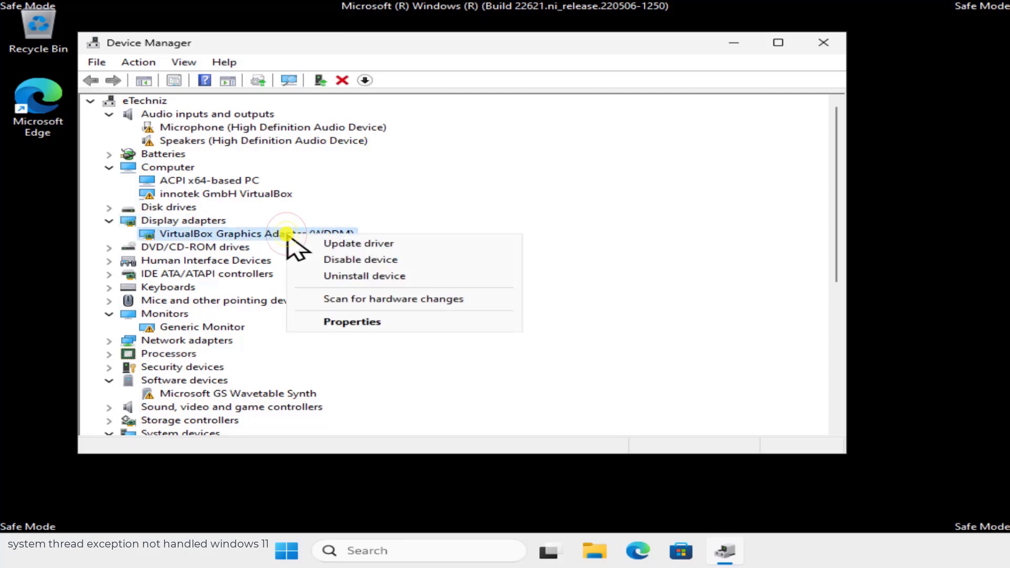
click(333, 325)
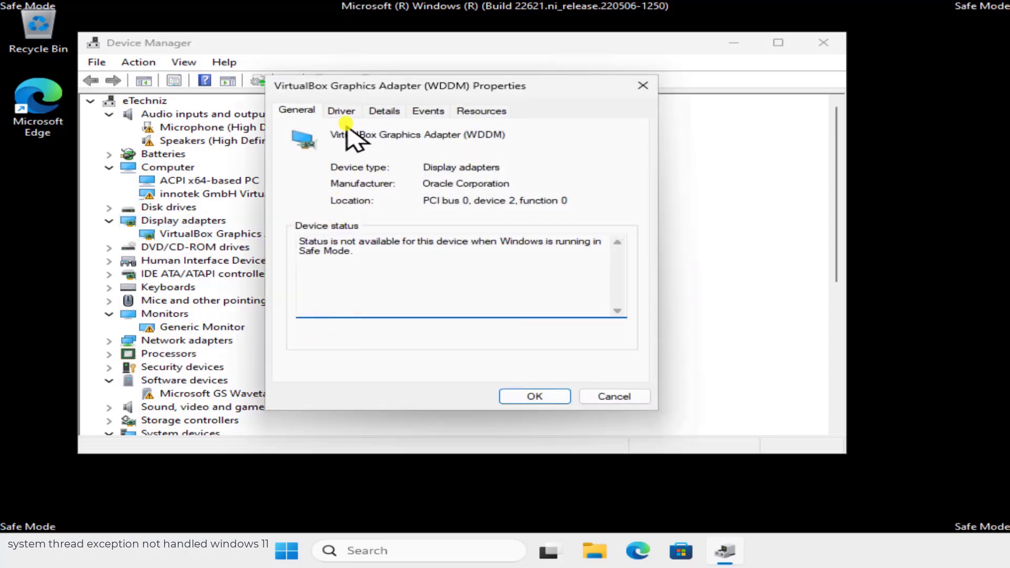
click(343, 110)
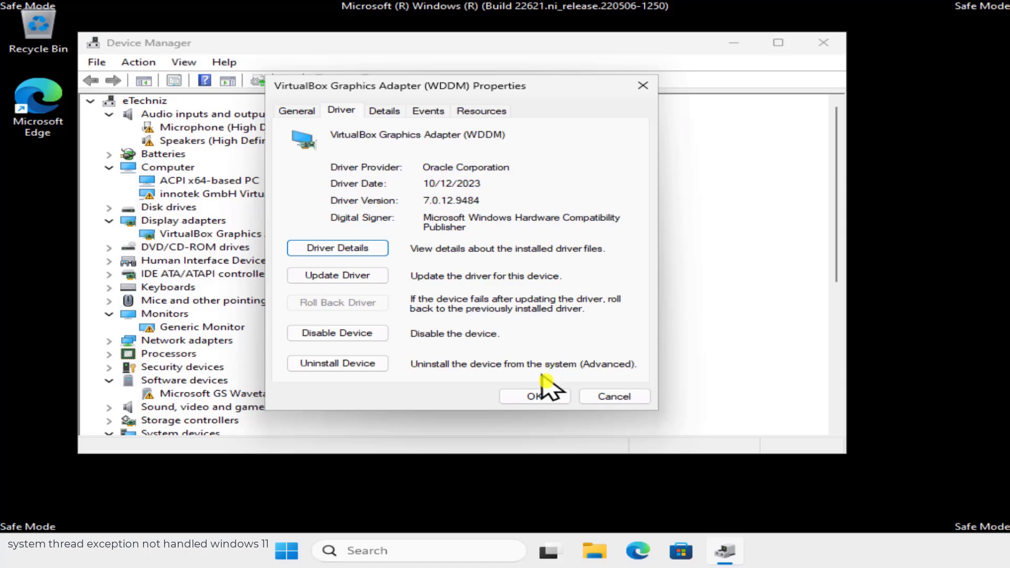
click(615, 399)
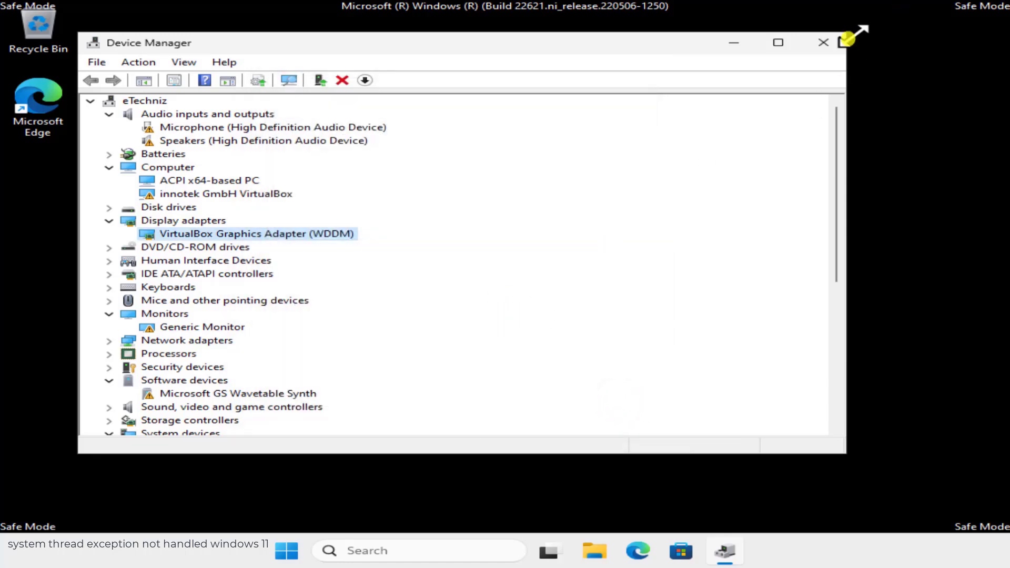
click(823, 43)
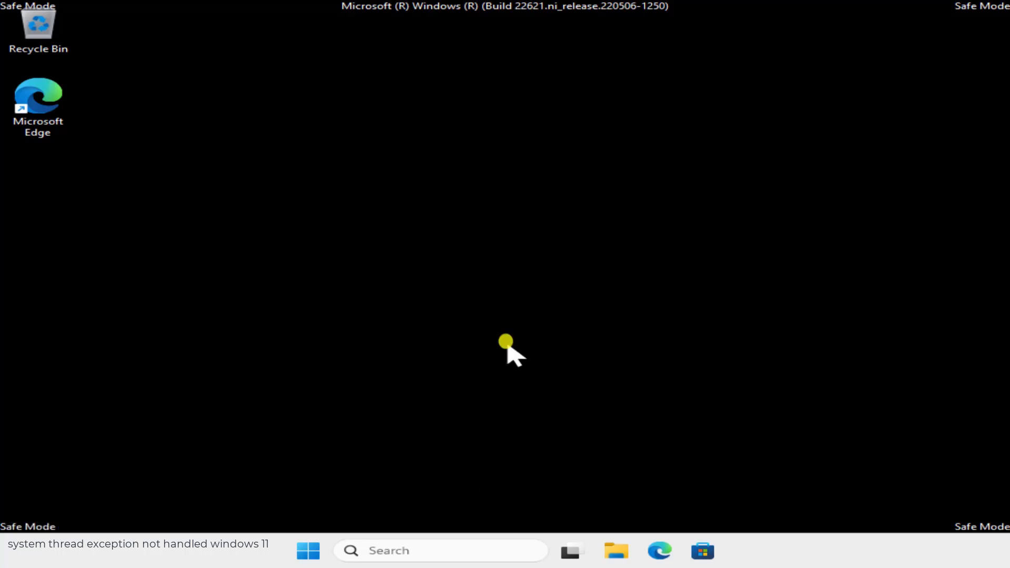
Step: Open Windows Memory Diagnostic as administrator to view its memory check options, then close it without scheduling a check
click(415, 549)
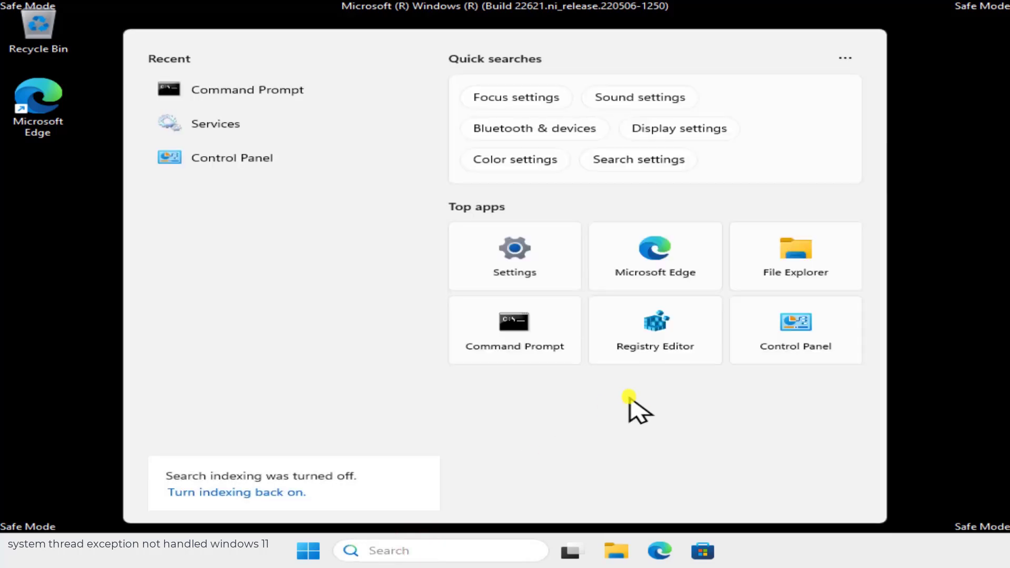
text(windows me)
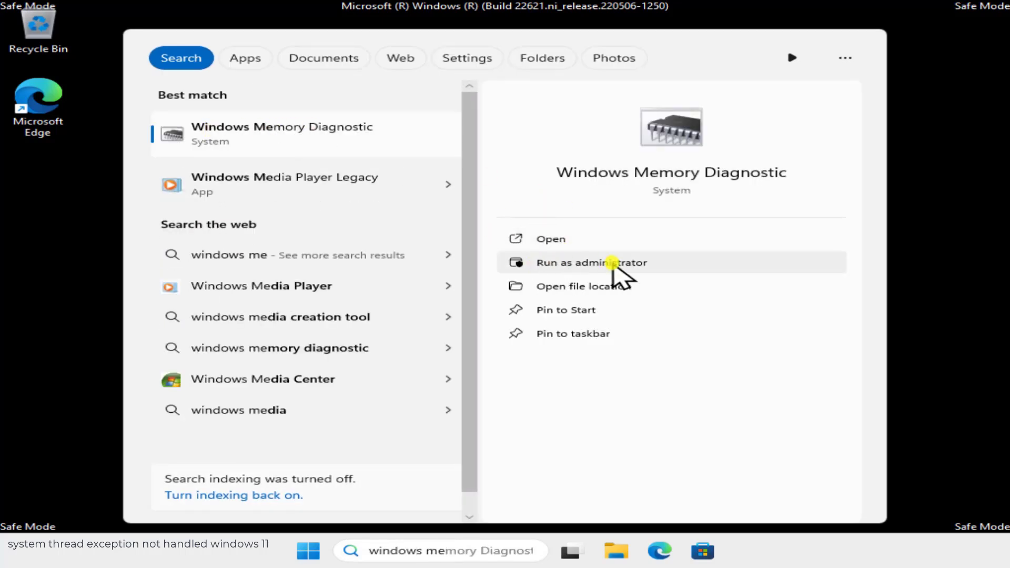
click(612, 262)
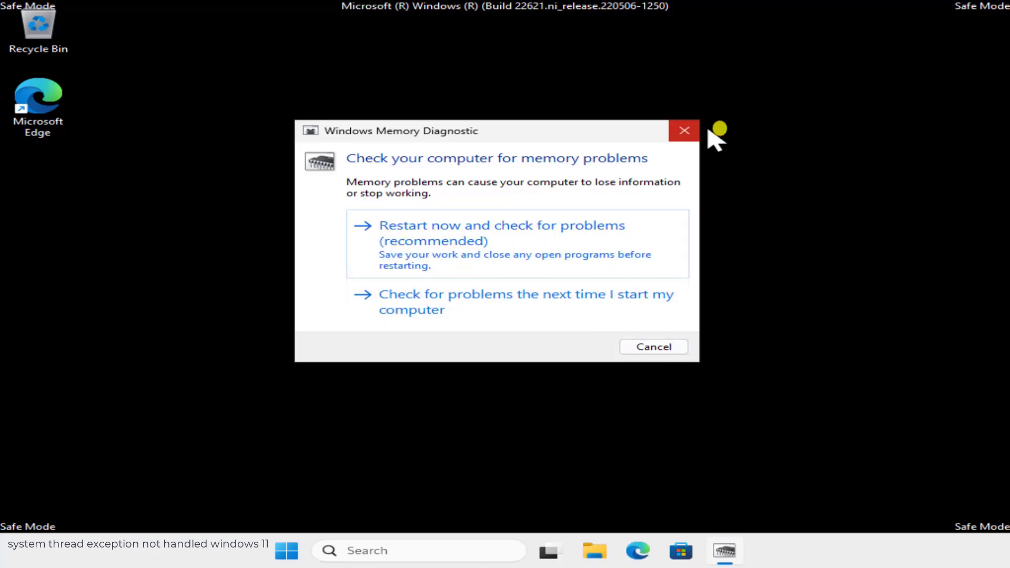
click(691, 132)
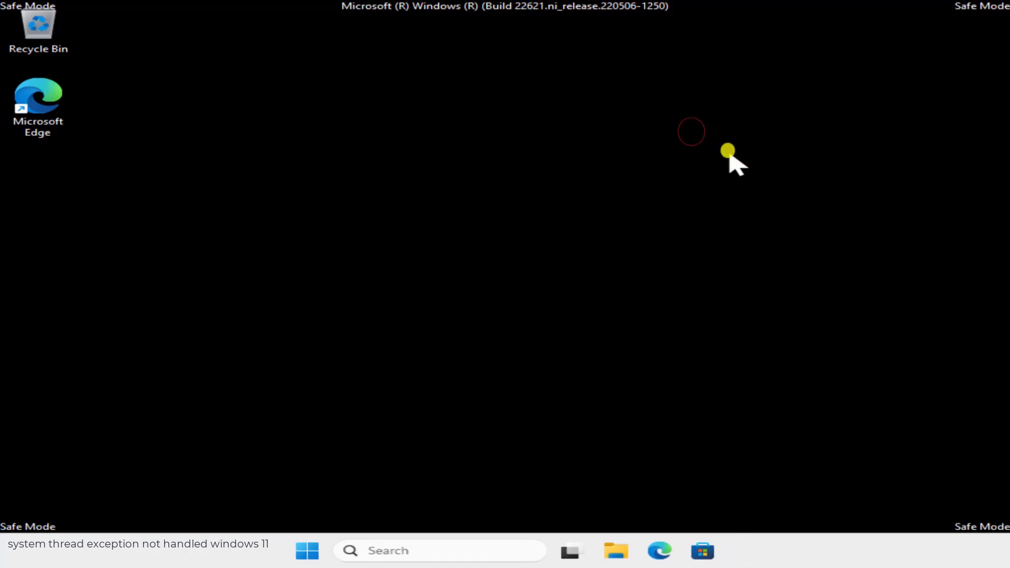